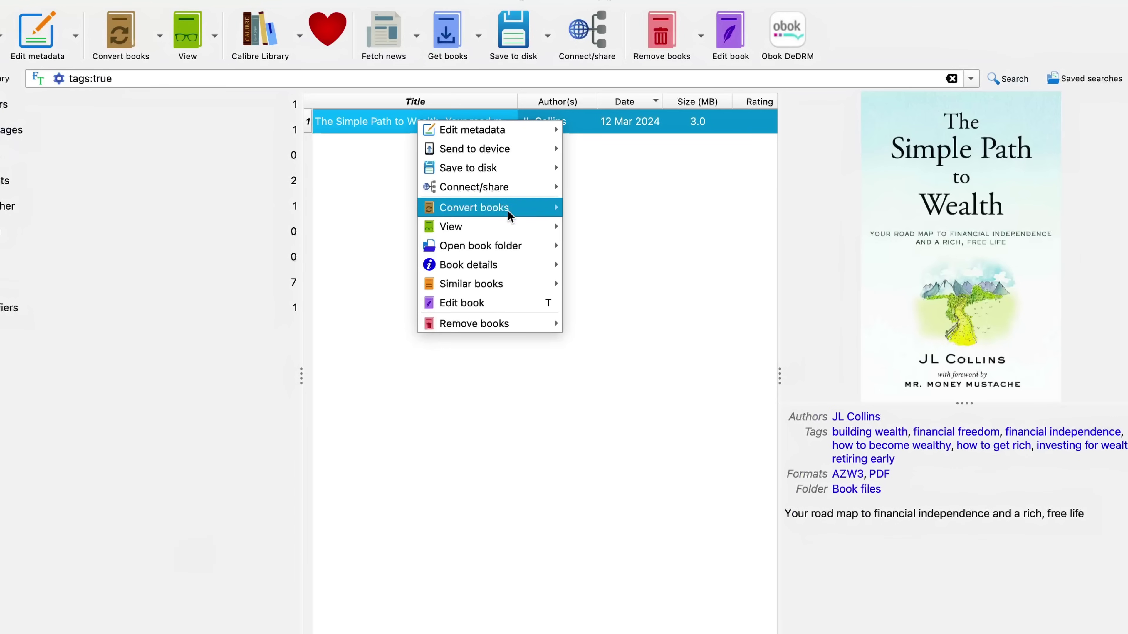
Start an individual conversion of The Simple Path to Wealth with DOCX as the output format.
{"action": "left_click", "coordinate": [619, 211]}
{"action": "left_click", "coordinate": [1057, 73]}
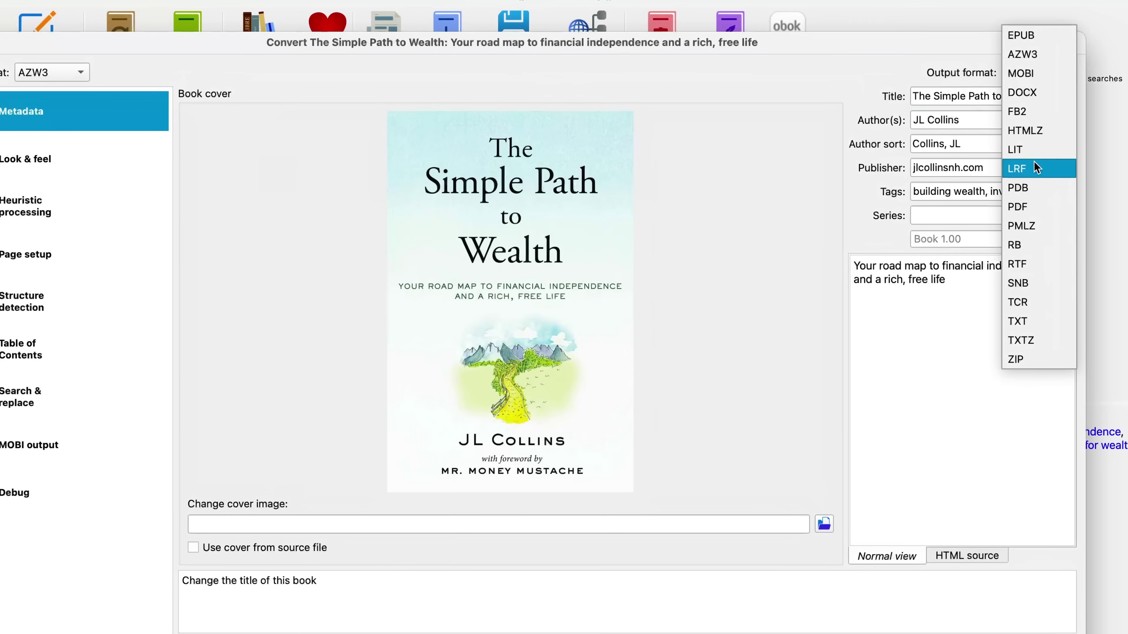
{"action": "left_click", "coordinate": [1034, 93]}
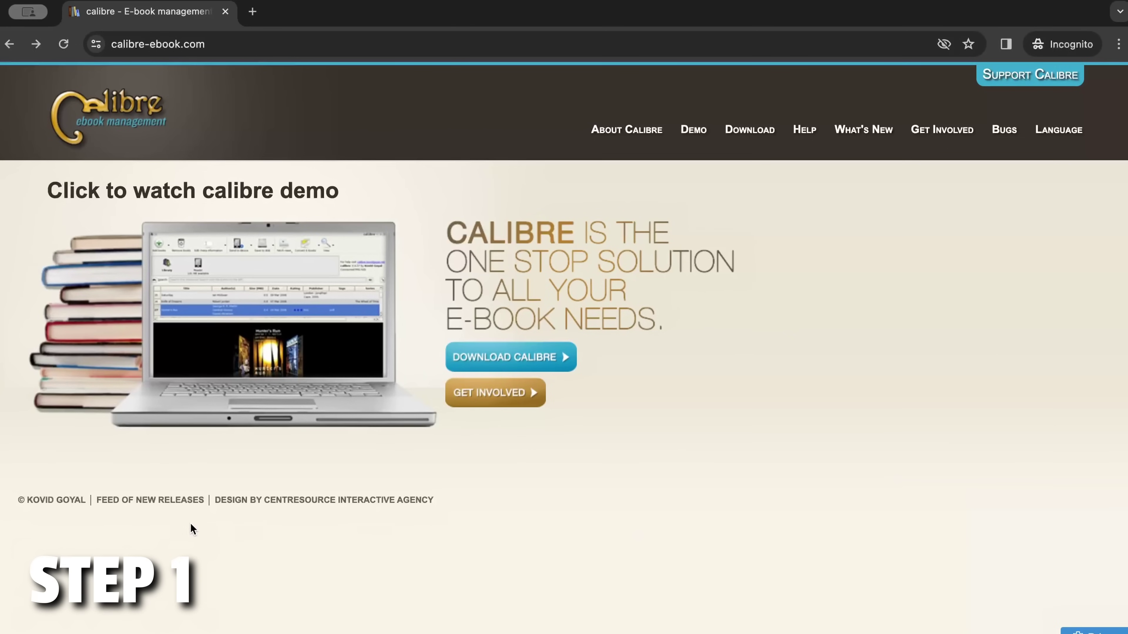
Start the calibre 7.6.0 macOS download, then download DeDRM_tools_10.0.3.zip from the GitHub release assets.
{"action": "left_click", "coordinate": [528, 357]}
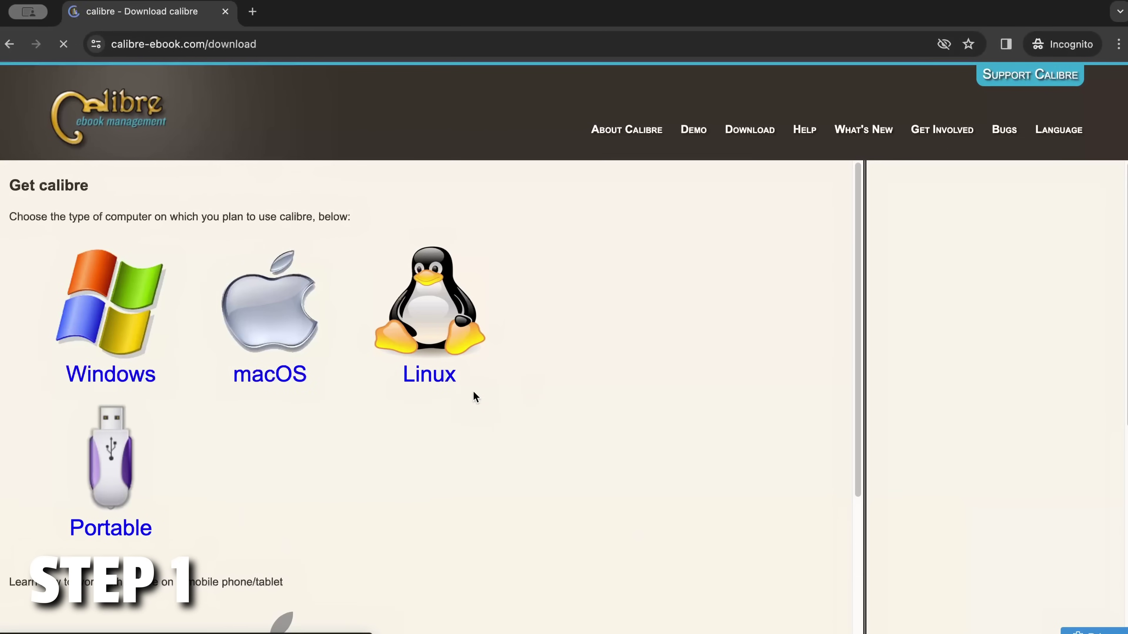
{"action": "left_click", "coordinate": [285, 319]}
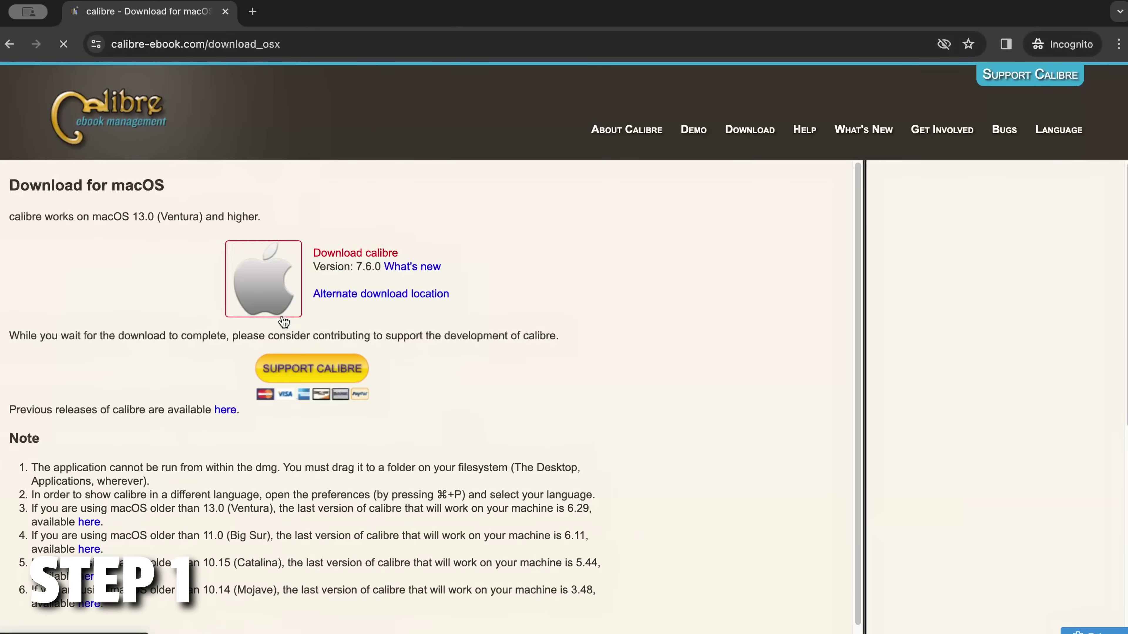
{"action": "left_click", "coordinate": [362, 255]}
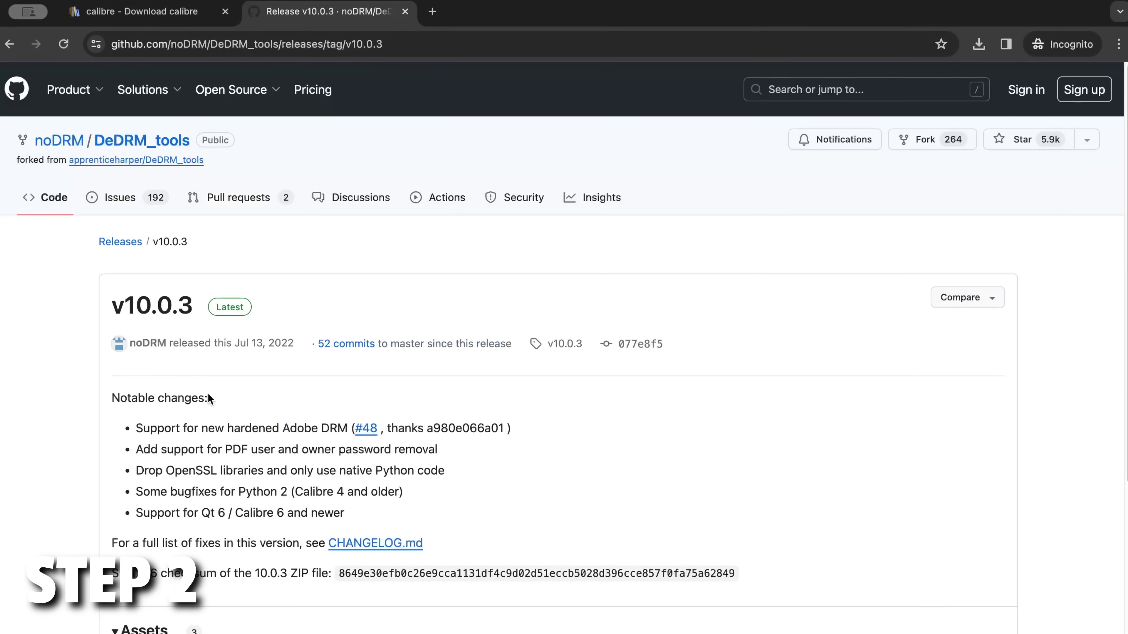
{"action": "scroll", "coordinate": [207, 392], "scroll_direction": "down", "scroll_amount": 5}
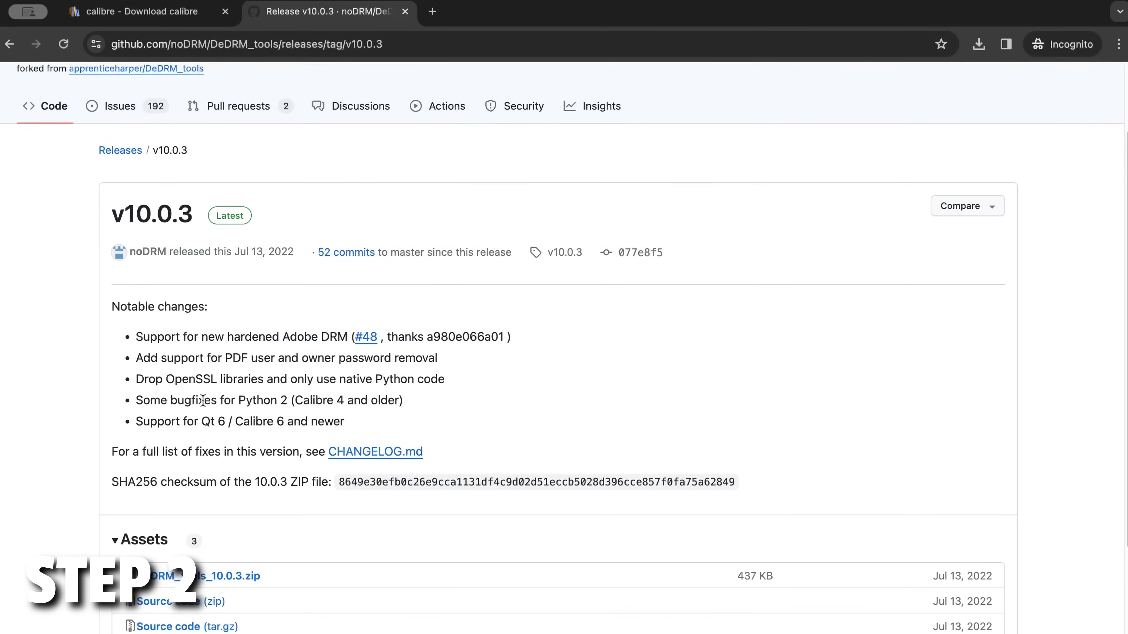
{"action": "left_click", "coordinate": [191, 446]}
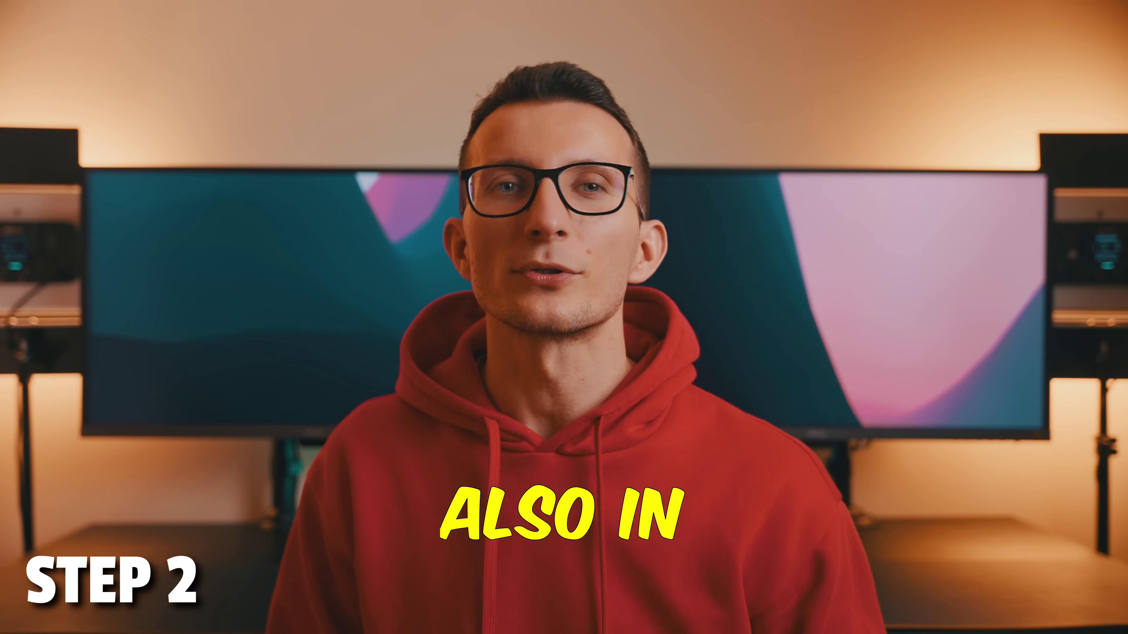
Extract DeDRM_tools_10.0.3.zip in Downloads and open the resulting DeDRM_tools_10.0.3 folder.
{"action": "left_click", "coordinate": [347, 259]}
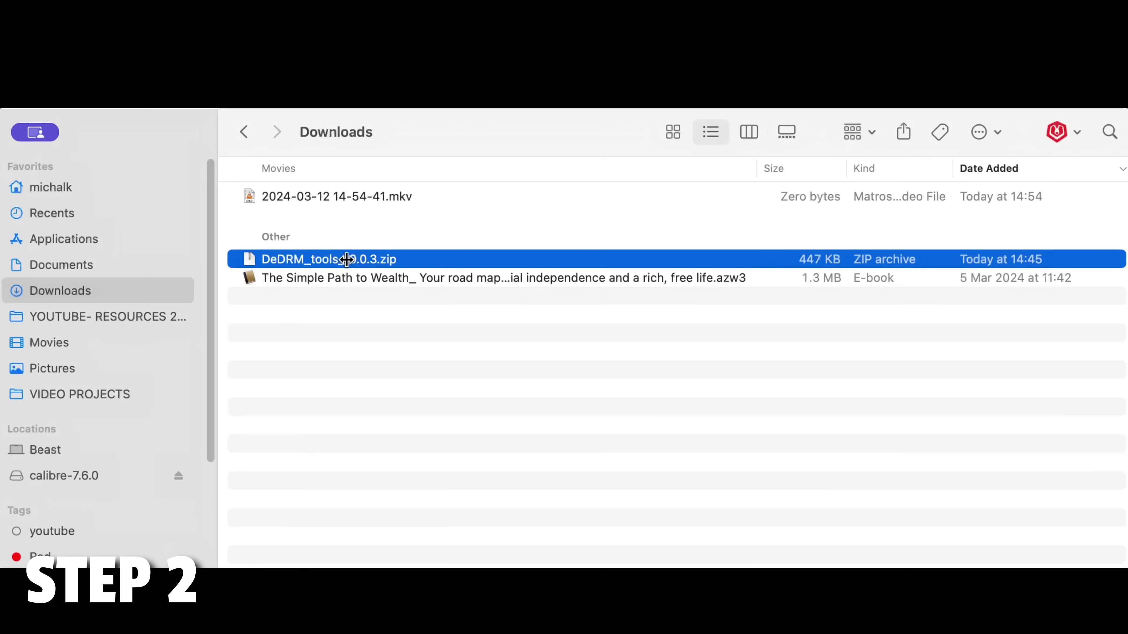
{"action": "double_click", "coordinate": [347, 260]}
{"action": "double_click", "coordinate": [335, 195]}
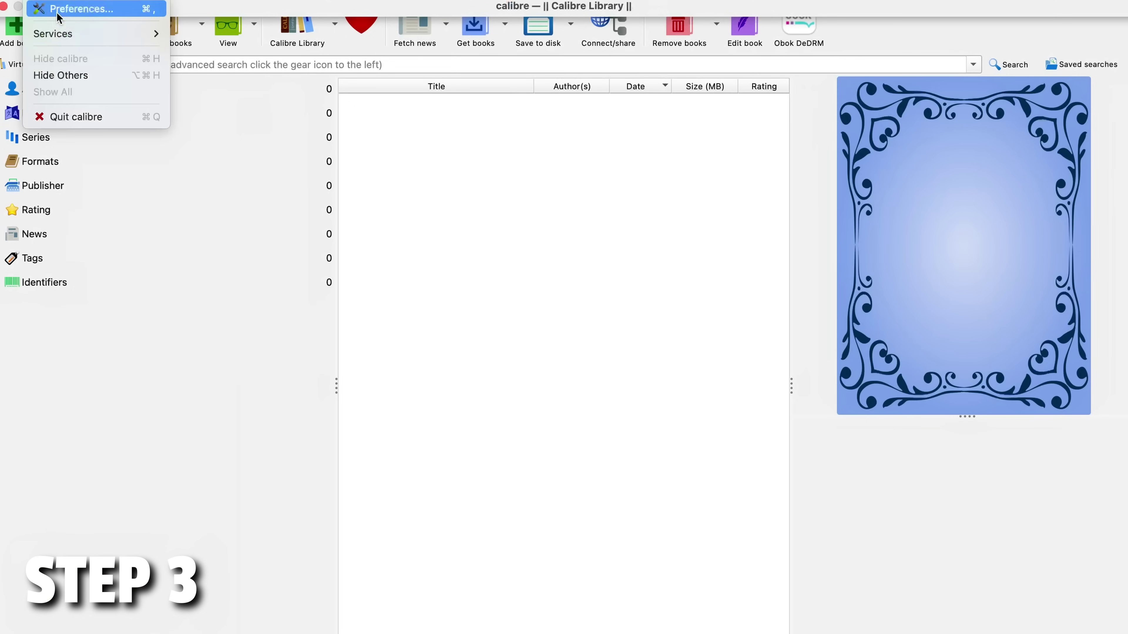
Load DeDRM_plugin.zip as a plugin from Preferences > Plugins and restart calibre.
{"action": "key", "text": "super+comma"}
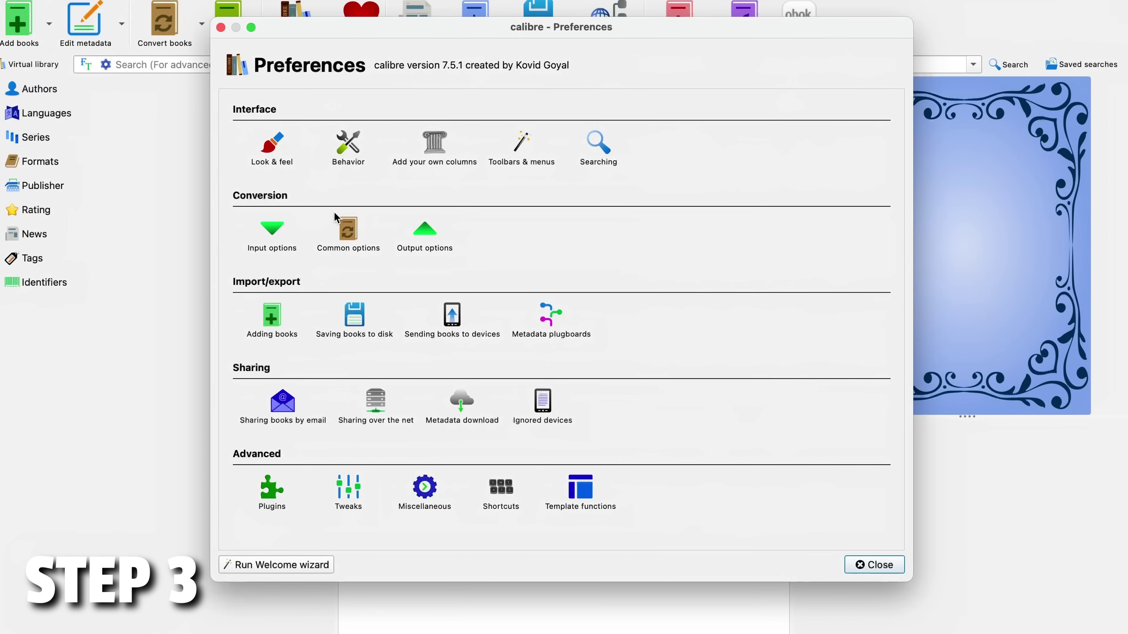
{"action": "left_click", "coordinate": [297, 487]}
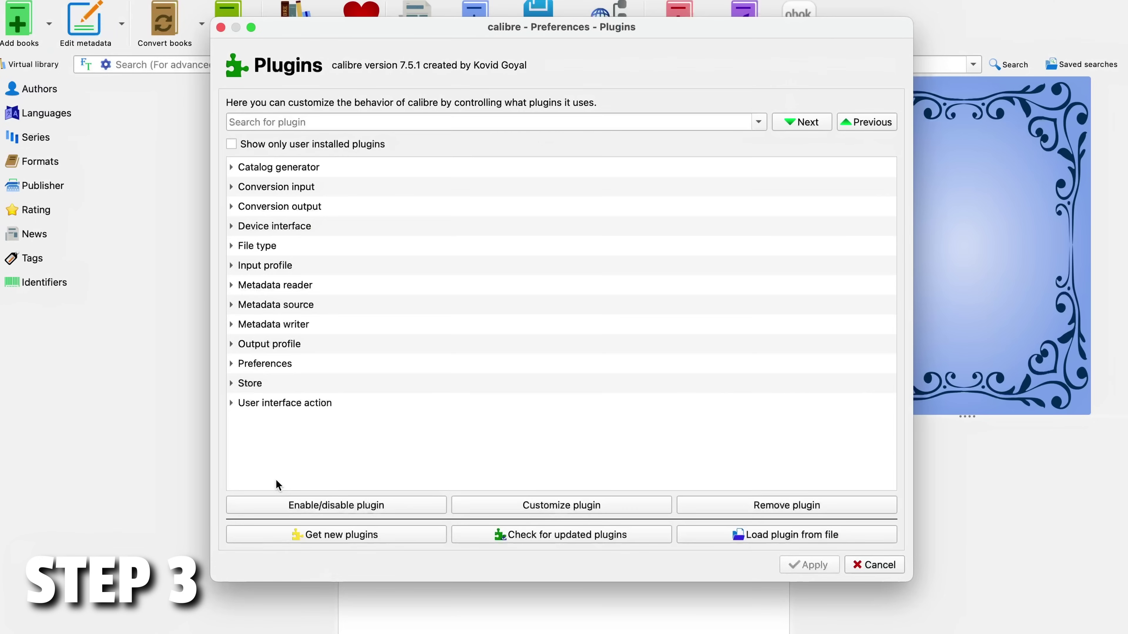
{"action": "left_click", "coordinate": [738, 537]}
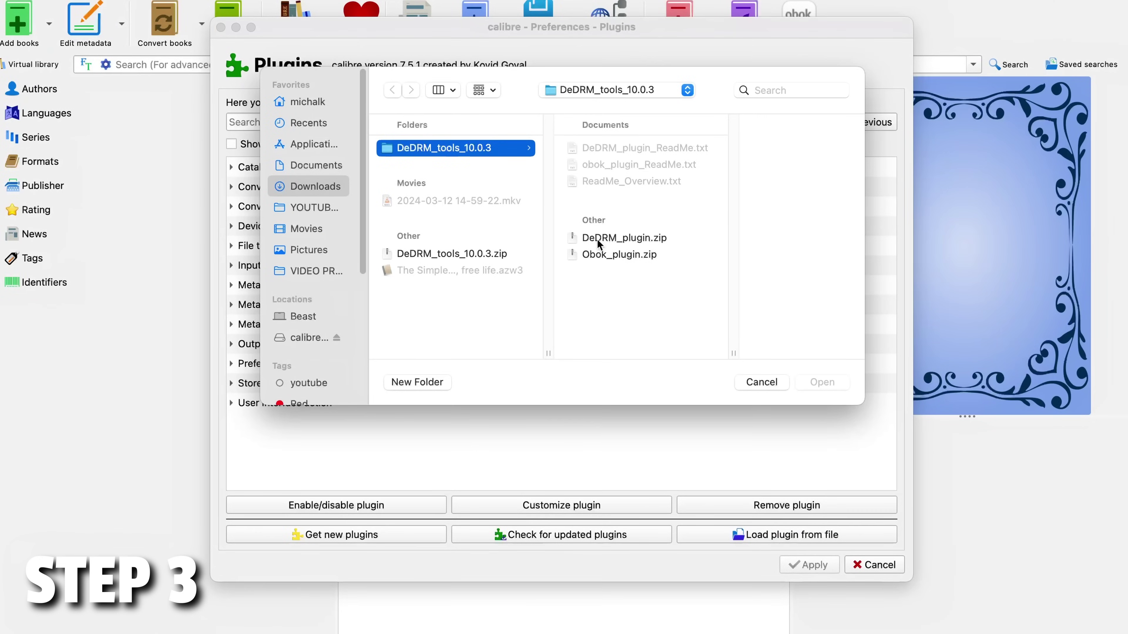
{"action": "left_click", "coordinate": [632, 242]}
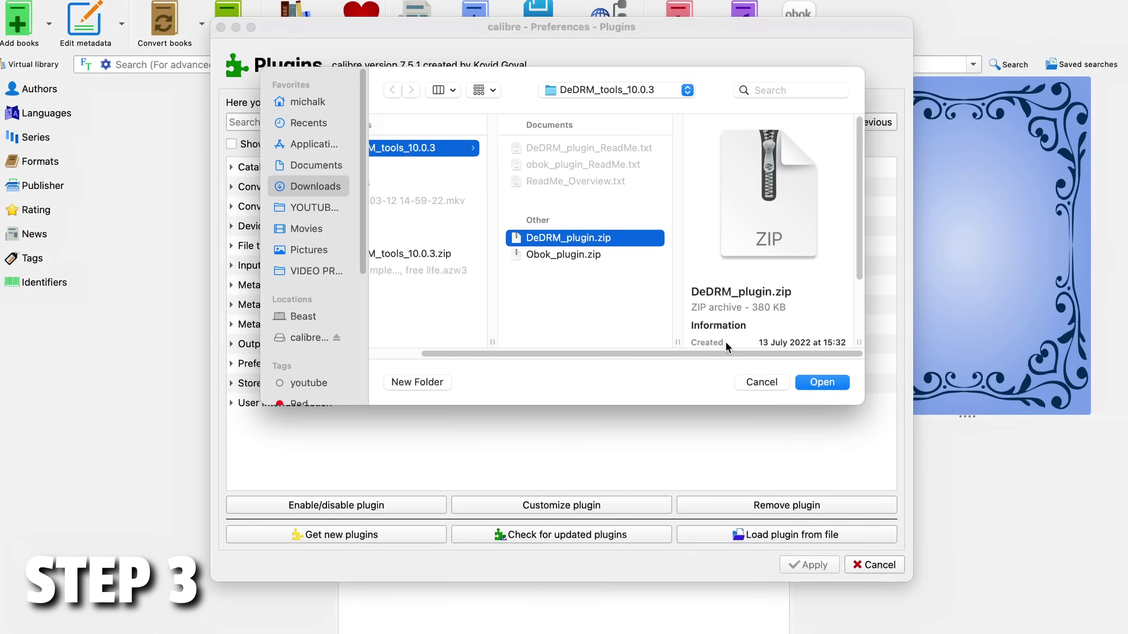
{"action": "left_click", "coordinate": [822, 383]}
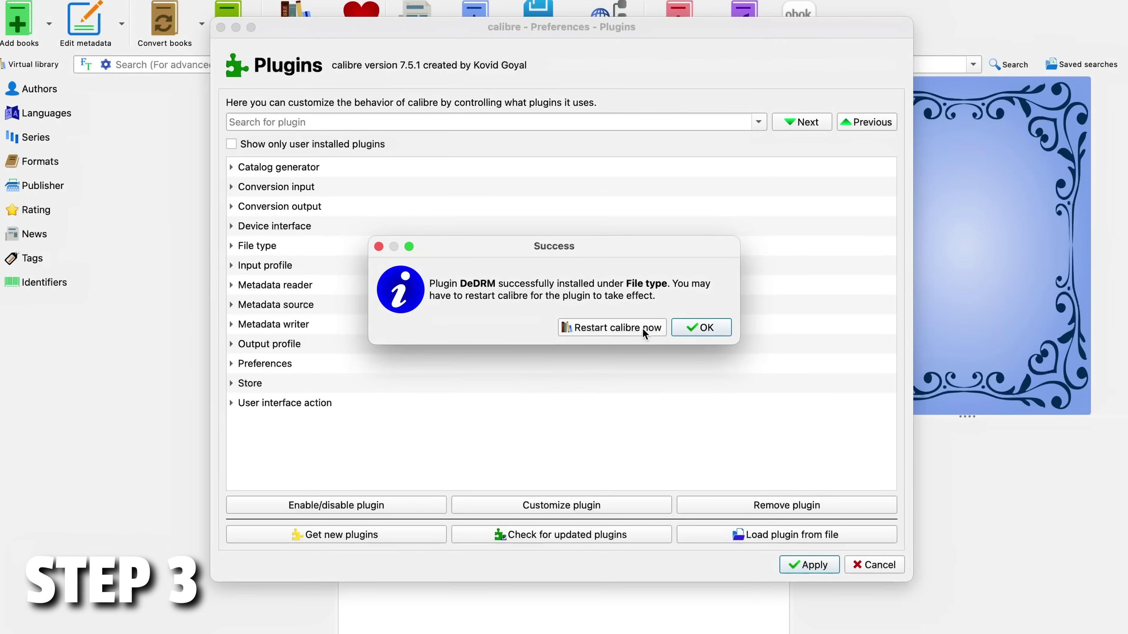
{"action": "left_click", "coordinate": [643, 329]}
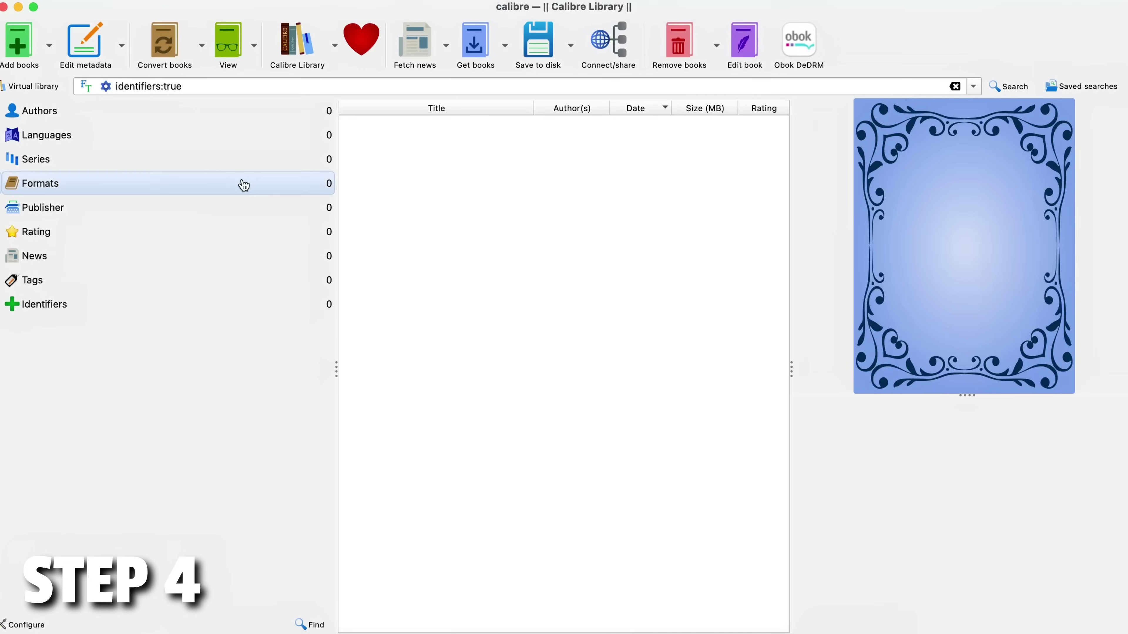
Filter the Plugins list to user-installed plugins and open DeDRM 10.0.3's customisation settings.
{"action": "left_click", "coordinate": [241, 184]}
{"action": "left_click", "coordinate": [40, 0]}
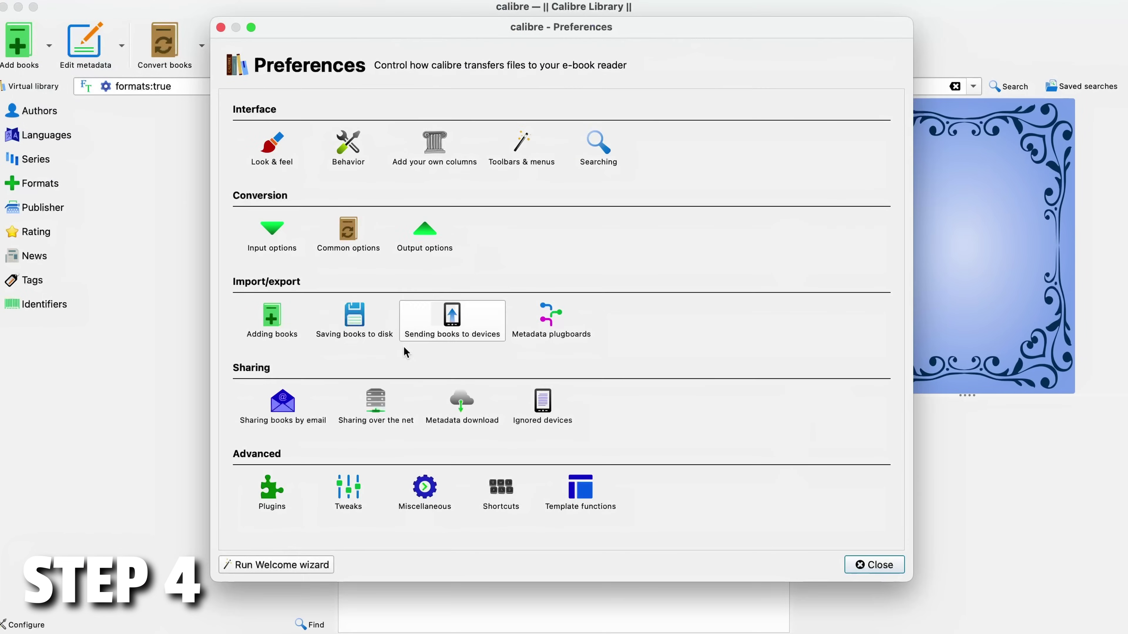
{"action": "left_click", "coordinate": [281, 485]}
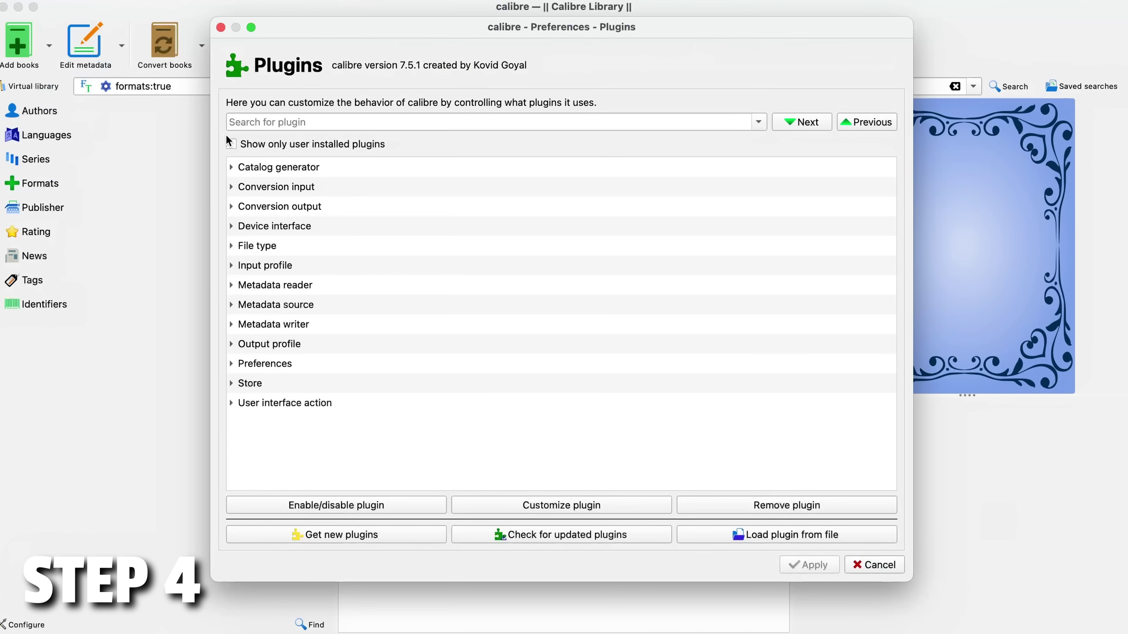
{"action": "left_click", "coordinate": [231, 144]}
{"action": "left_click", "coordinate": [315, 200]}
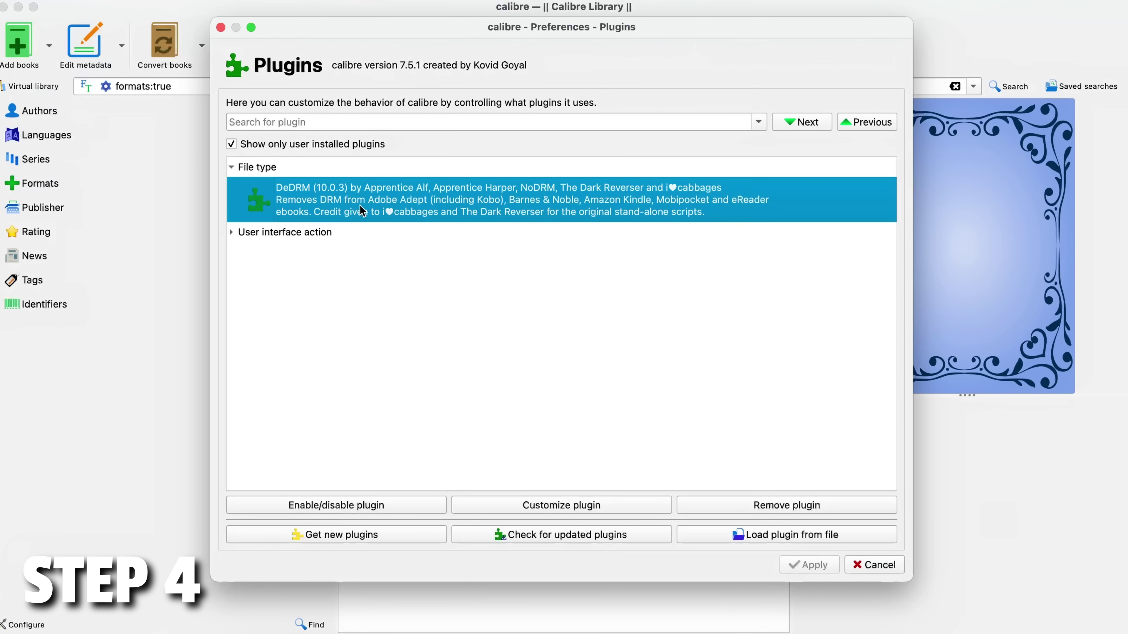
{"action": "double_click", "coordinate": [381, 202]}
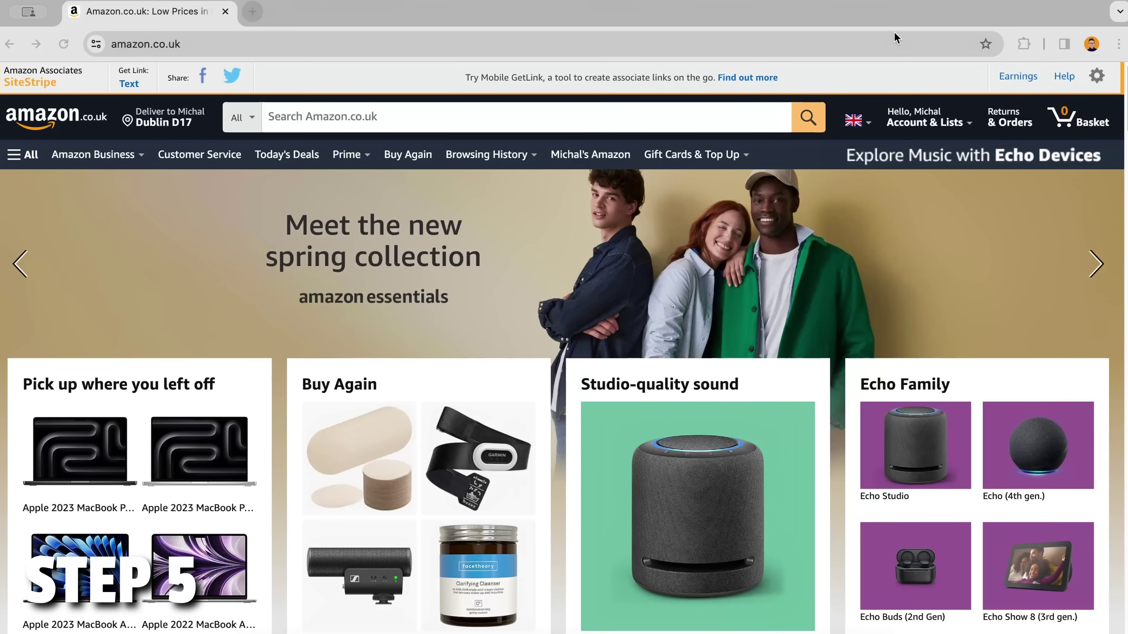
From Manage Your Content and Devices > Books, download The Simple Path to Wealth via USB transfer.
{"action": "left_click", "coordinate": [895, 38]}
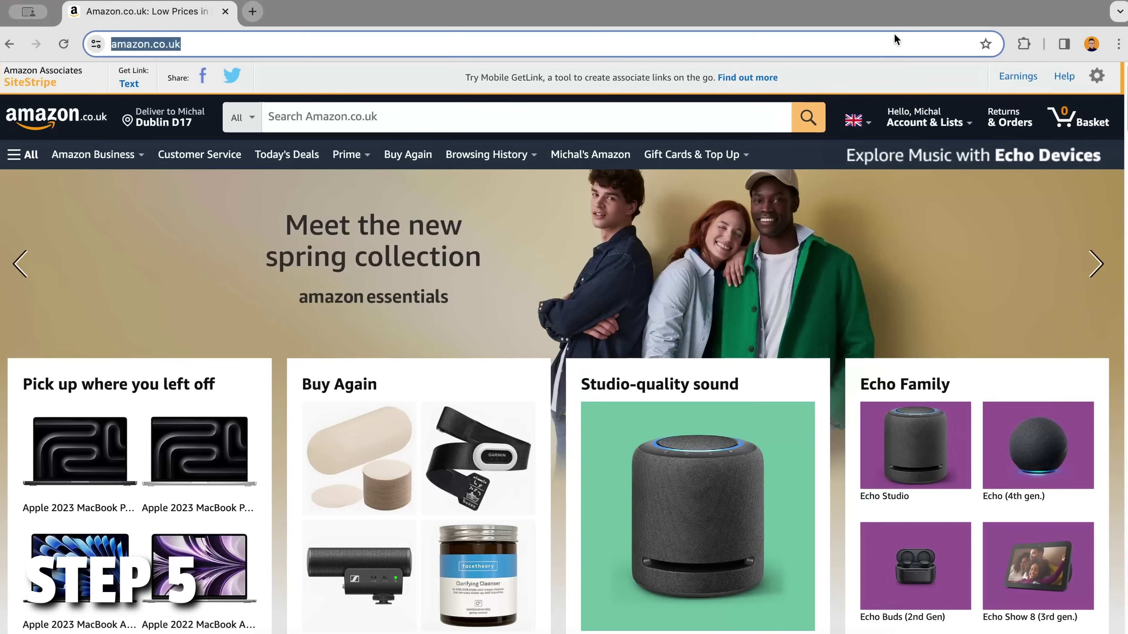
{"action": "mouse_move", "coordinate": [930, 119]}
{"action": "left_click", "coordinate": [934, 381]}
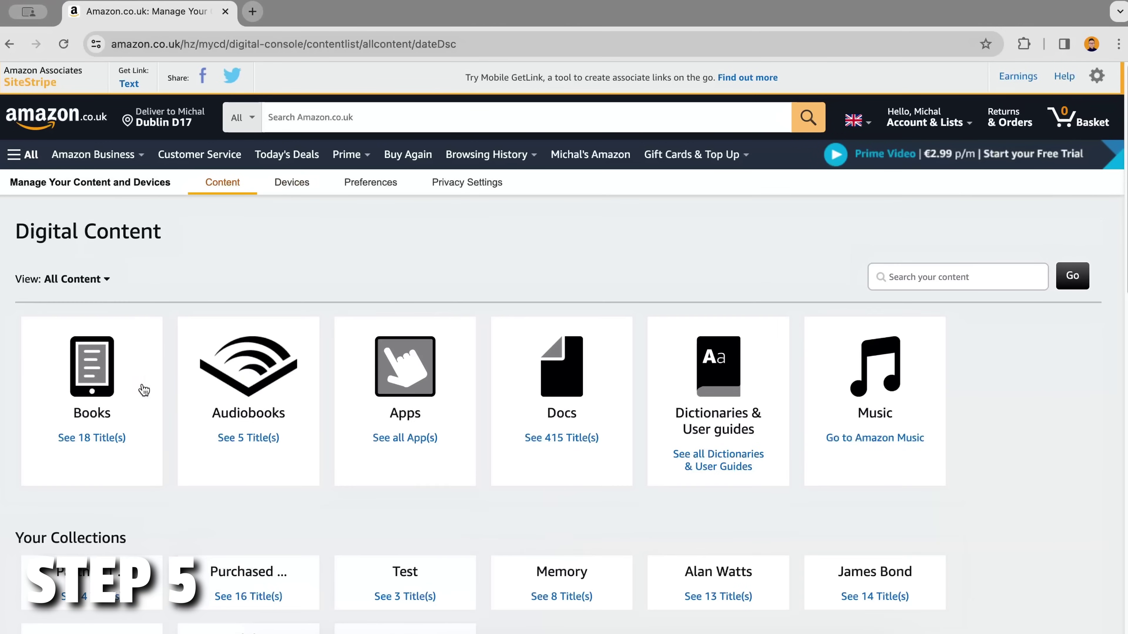
{"action": "left_click", "coordinate": [144, 390]}
{"action": "scroll", "coordinate": [536, 394], "scroll_direction": "down", "scroll_amount": 2}
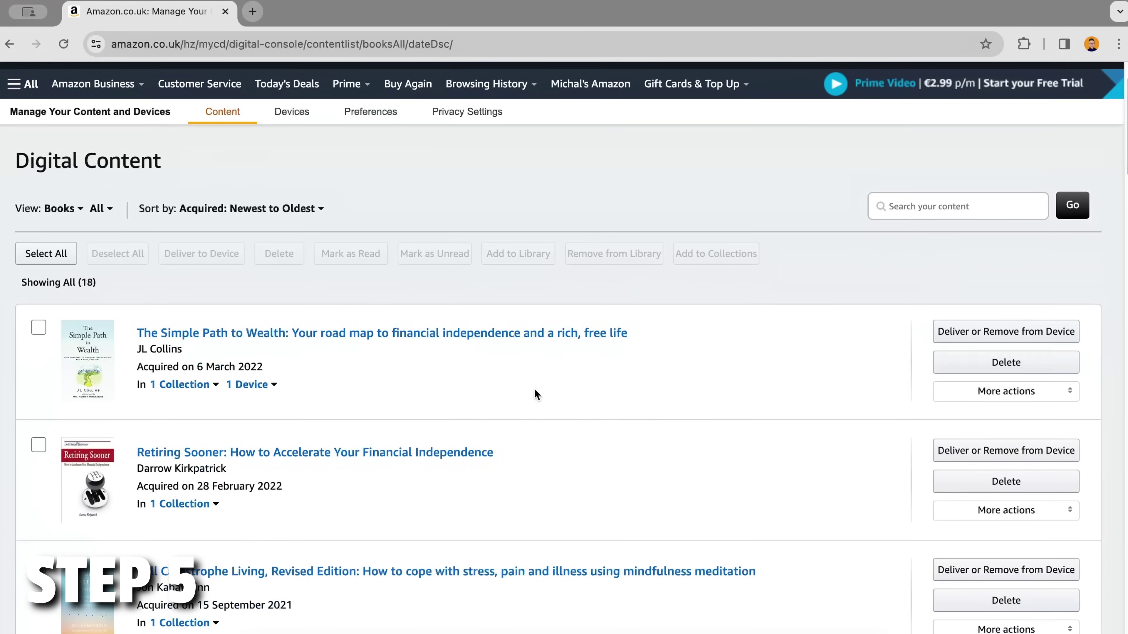
{"action": "left_click", "coordinate": [1042, 390]}
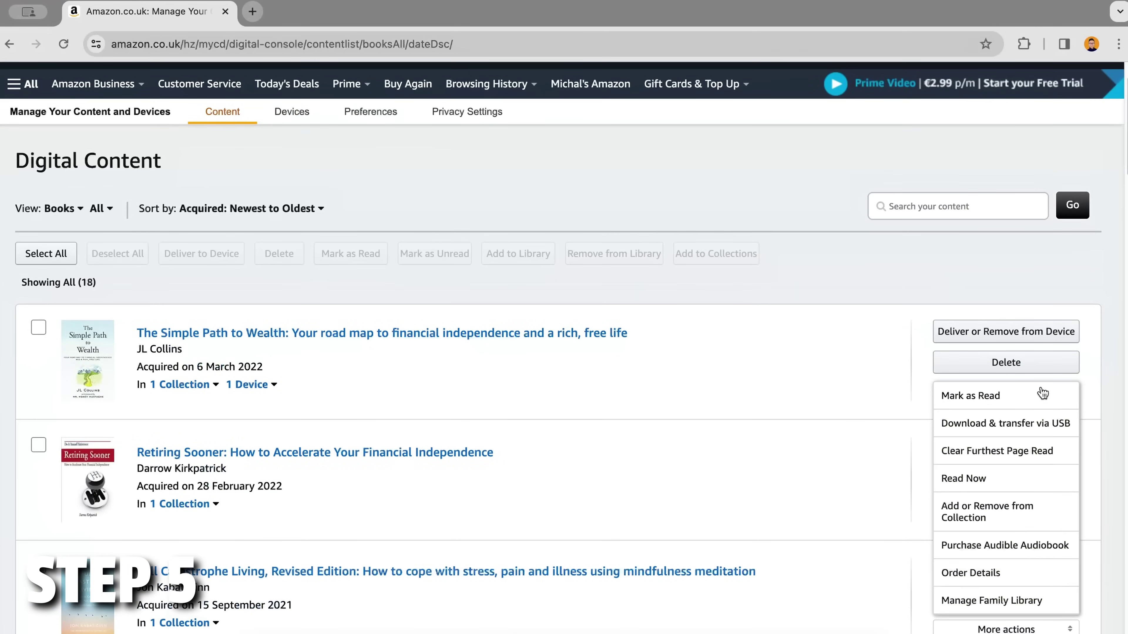
{"action": "left_click", "coordinate": [1003, 427]}
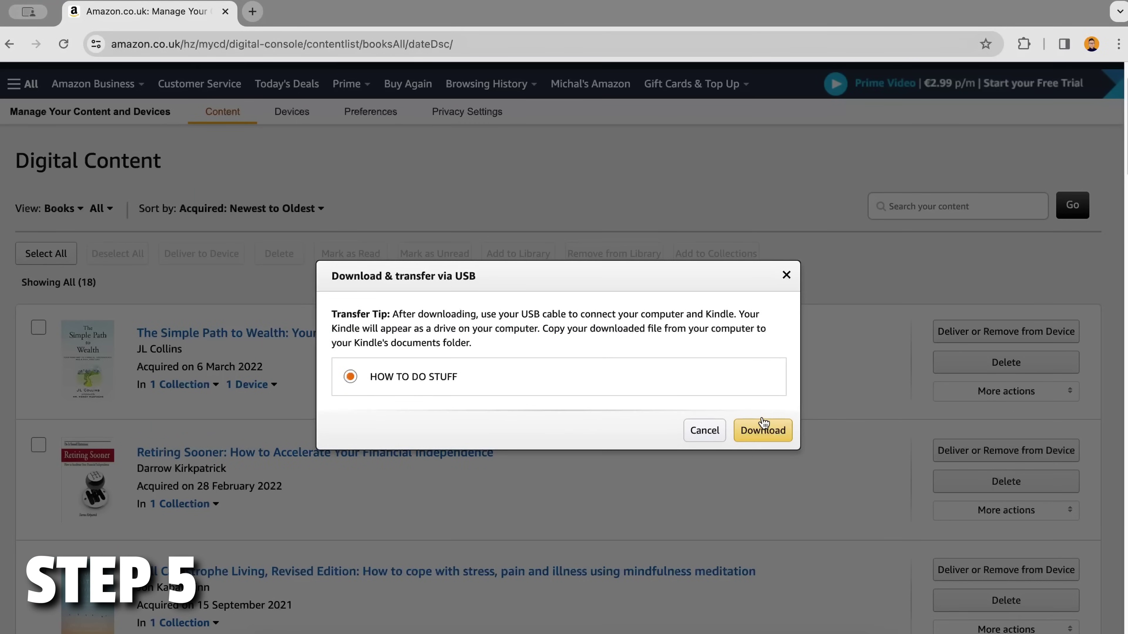
{"action": "left_click", "coordinate": [763, 426]}
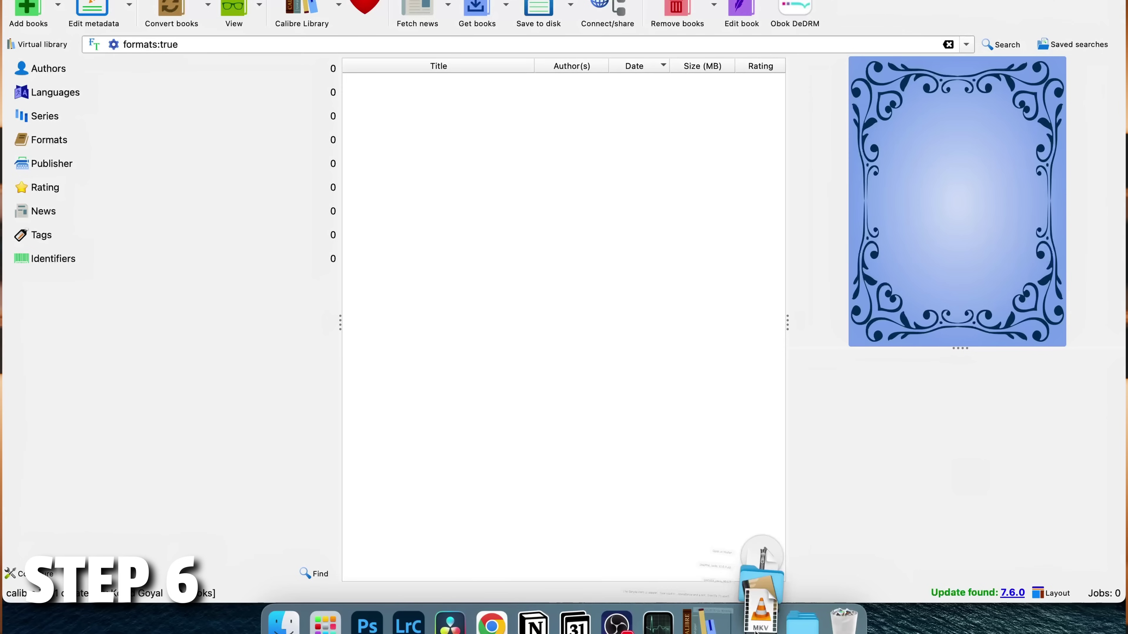
Add the downloaded AZW3 to the calibre library and read it in the e-book viewer.
{"action": "left_click_drag", "start_coordinate": [760, 507], "coordinate": [533, 279]}
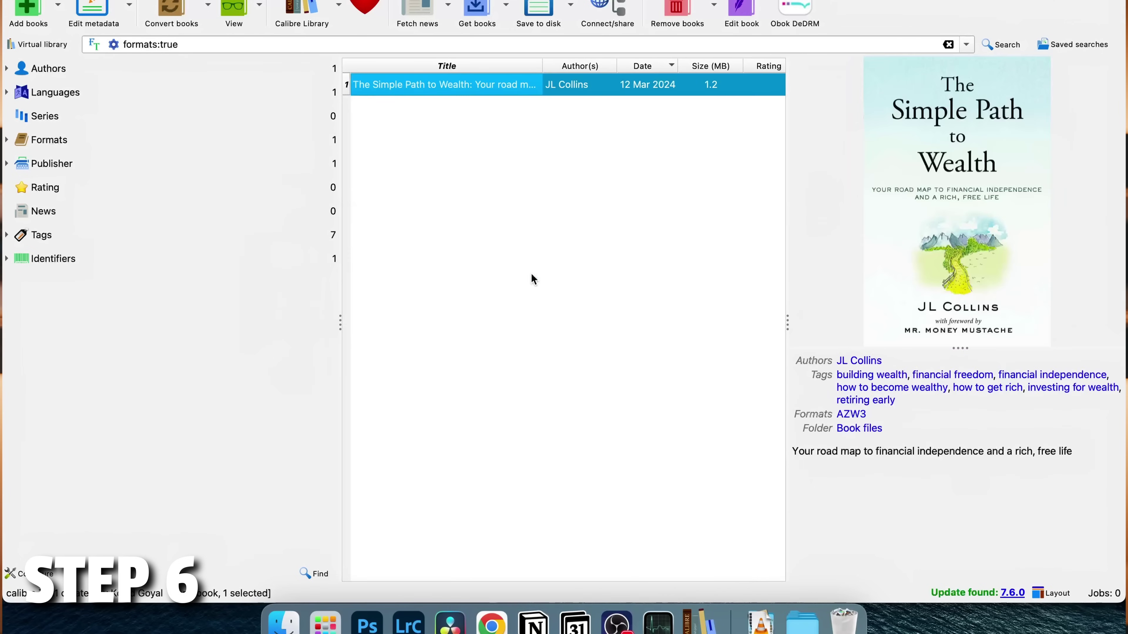
{"action": "double_click", "coordinate": [445, 89]}
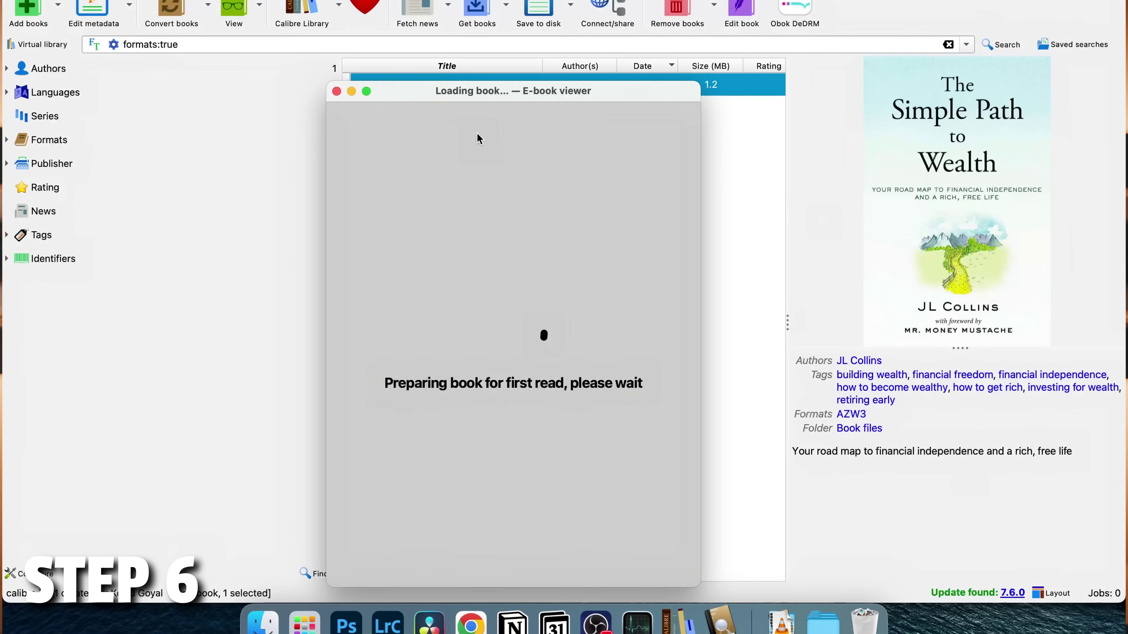
{"action": "left_click_drag", "start_coordinate": [440, 88], "coordinate": [445, 70]}
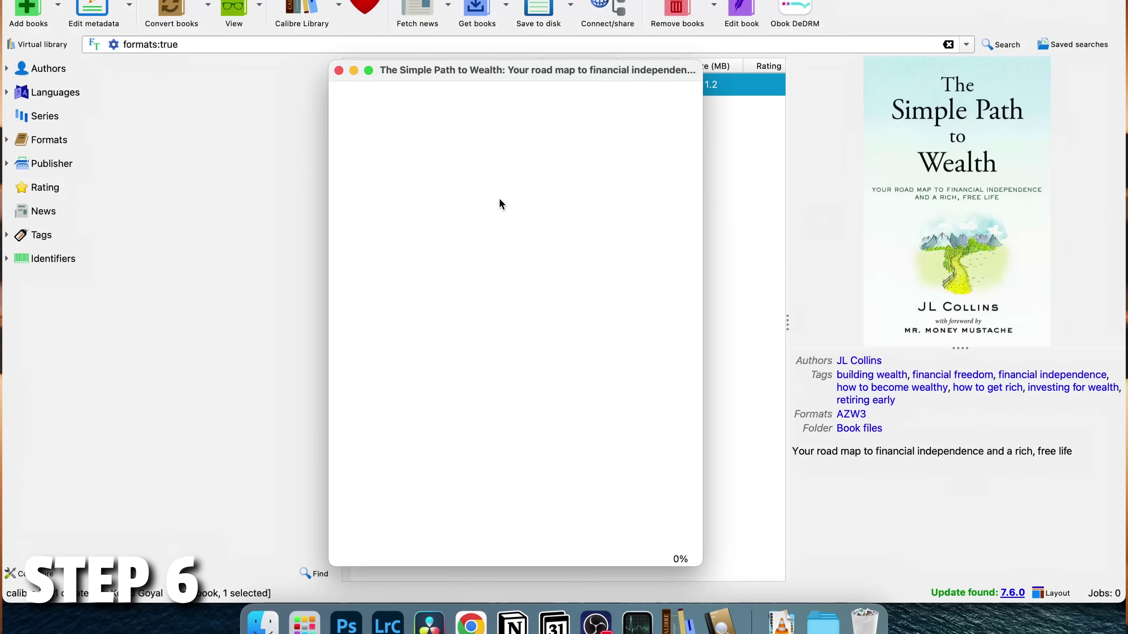
{"action": "scroll", "coordinate": [500, 222], "scroll_direction": "down", "scroll_amount": 2}
{"action": "scroll", "coordinate": [500, 238], "scroll_direction": "down", "scroll_amount": 6}
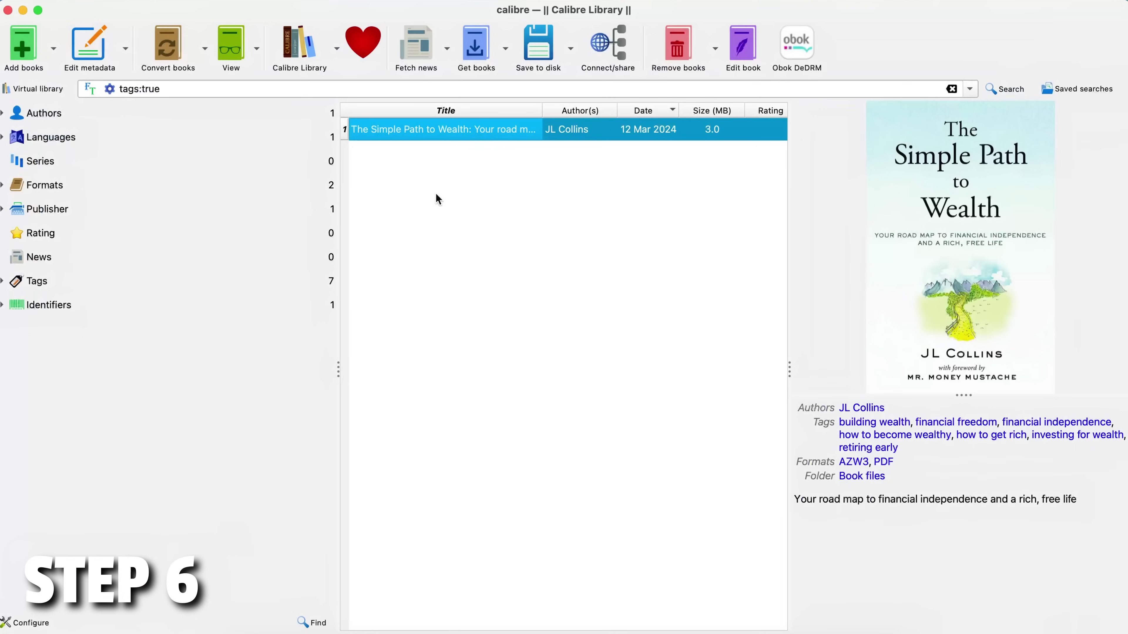
Convert the book individually from AZW3, bringing up the output format list.
{"action": "right_click", "coordinate": [446, 129]}
{"action": "mouse_move", "coordinate": [534, 211]}
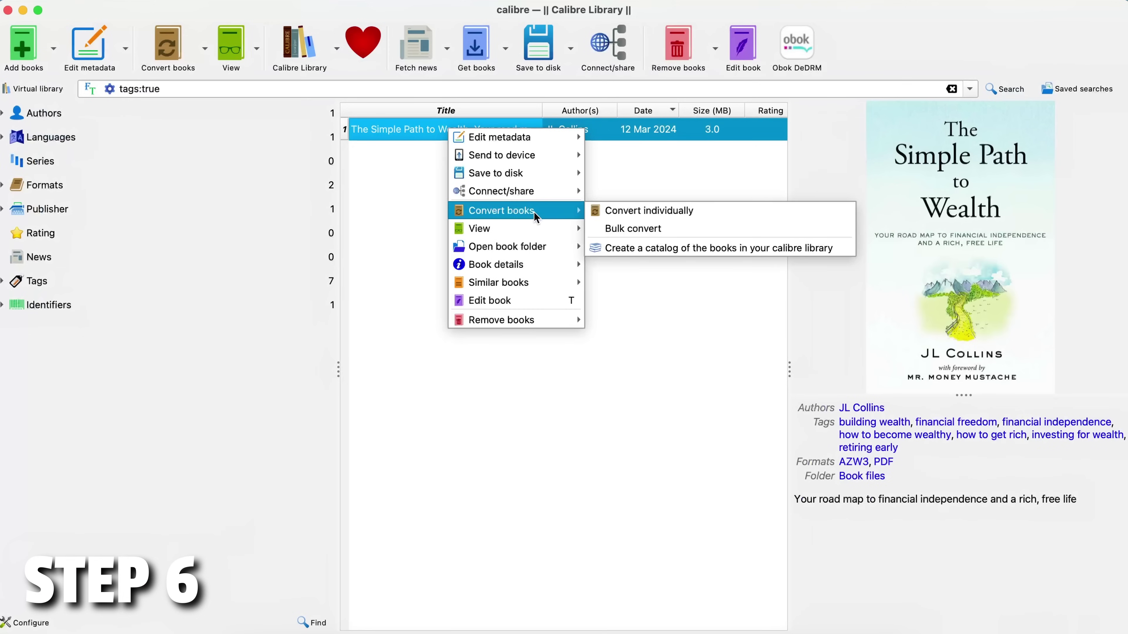
{"action": "left_click", "coordinate": [638, 213]}
{"action": "left_click", "coordinate": [1036, 84]}
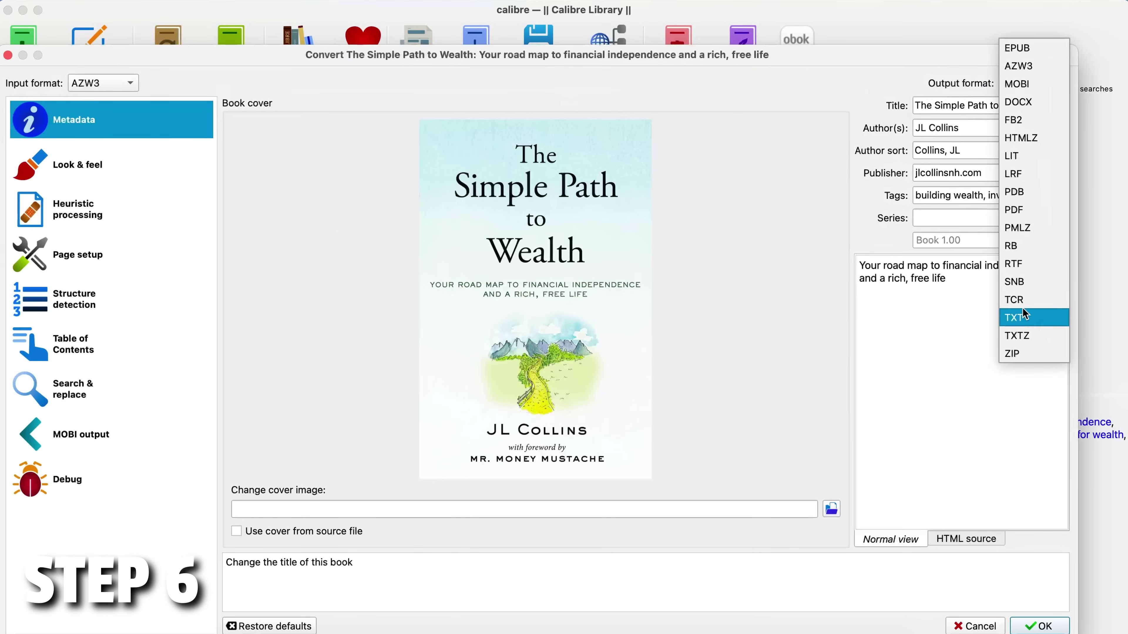